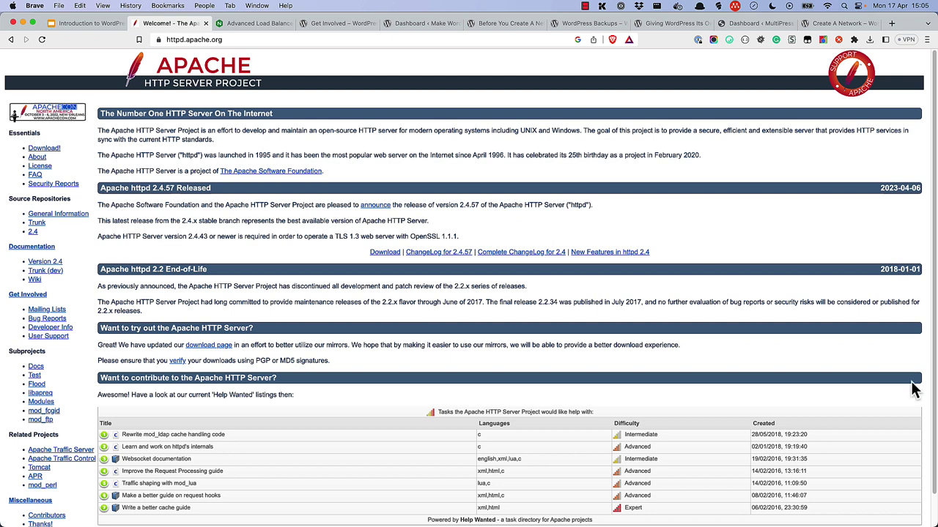
# Step: Switch to the Advanced Load Balancer article tab in Brave
pyautogui.click(256, 23)
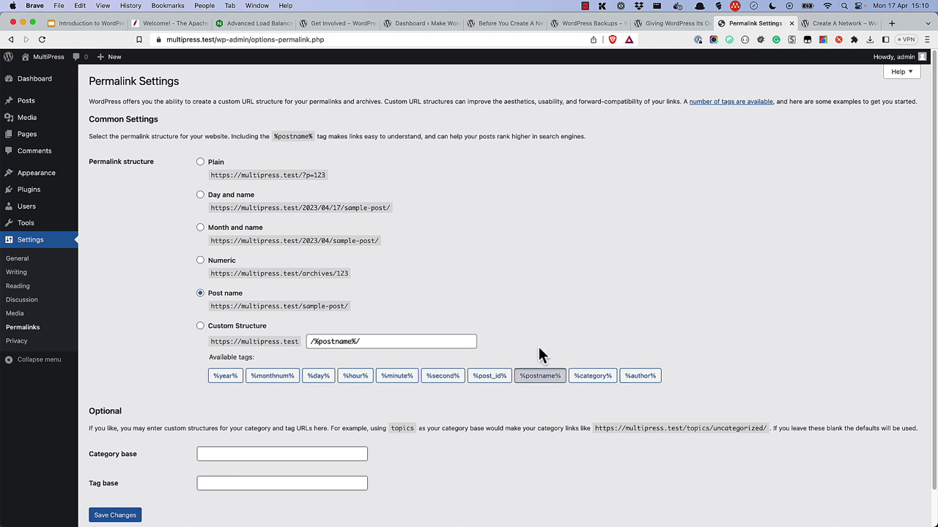
# Step: Open the Installed Plugins list from the WordPress admin sidebar
pyautogui.click(36, 198)
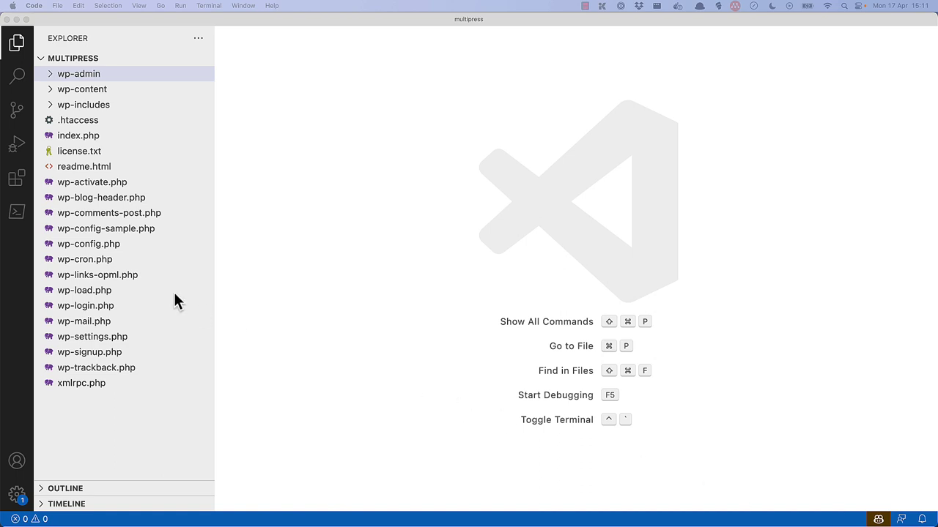
# Step: Open wp-config.php and copy the WP_DEBUG define line onto empty line 86
pyautogui.click(81, 246)
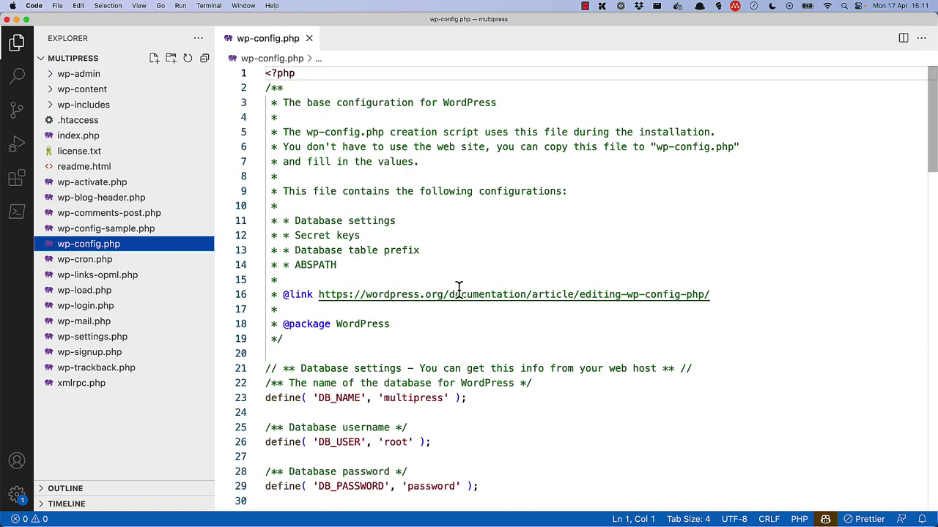
pyautogui.scroll(-10, 460, 289)
pyautogui.scroll(-16, 460, 289)
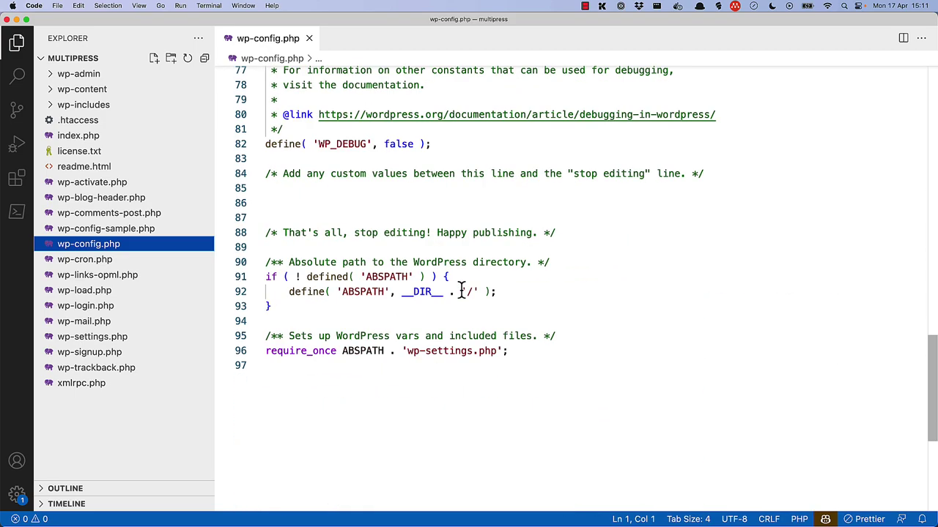
pyautogui.click(295, 203)
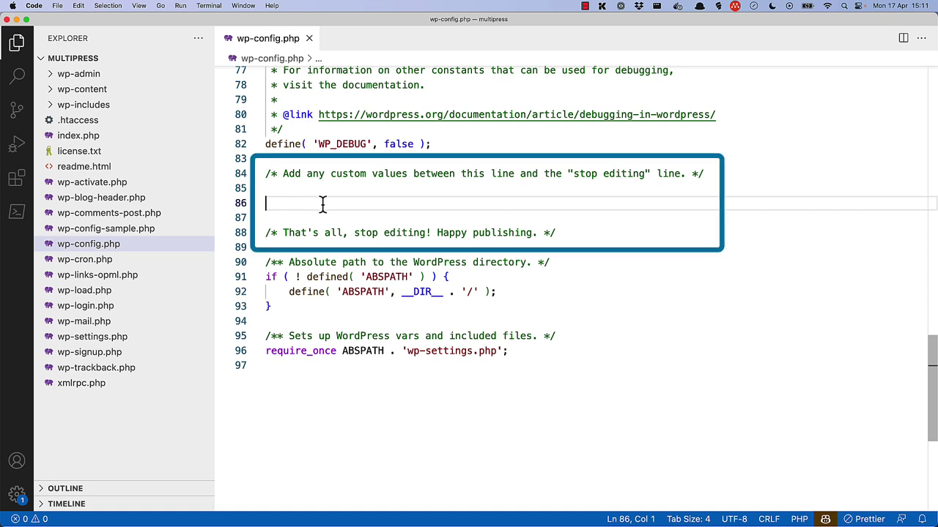
pyautogui.moveTo(432, 145); pyautogui.dragTo(265, 145)
pyautogui.press('cmd+c')
pyautogui.click(295, 203)
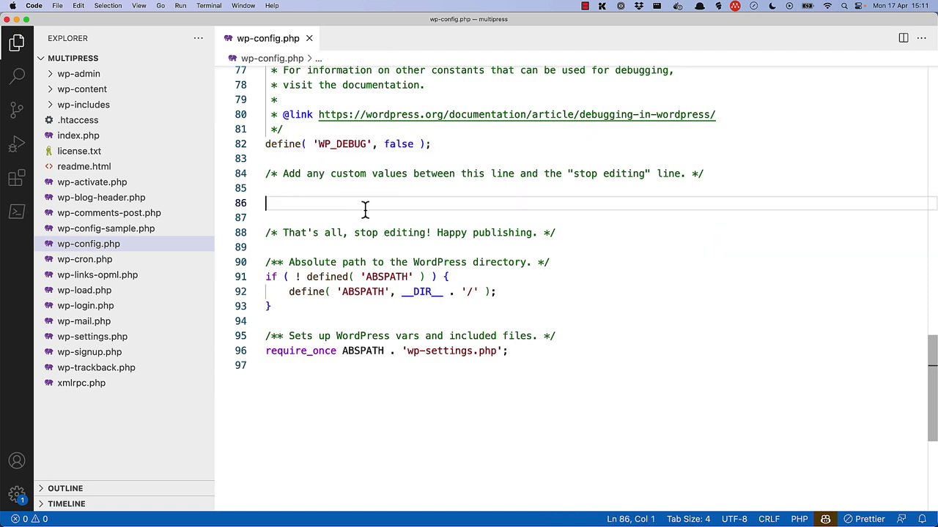
pyautogui.press('cmd+v')
# Step: Rename the copied constant to WP_ALLOW_MULTISITE and set its value to true
pyautogui.doubleClick(354, 205)
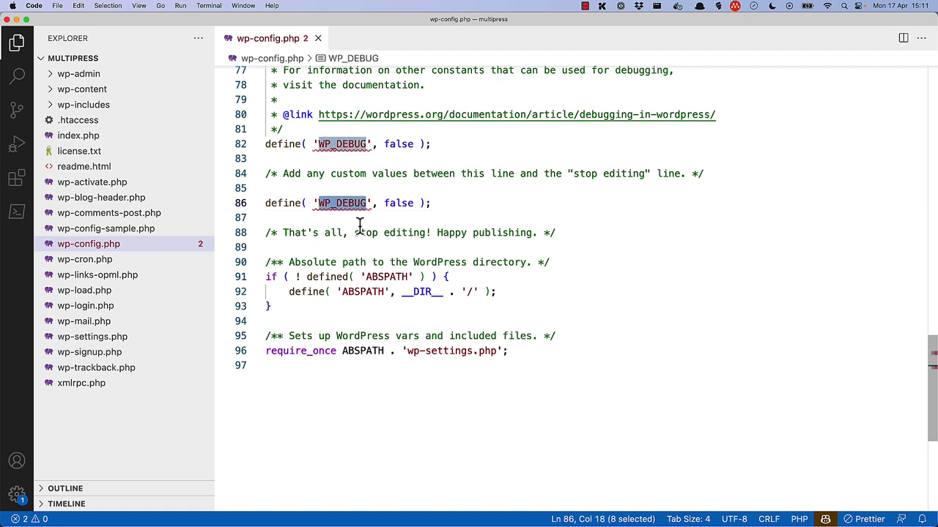
pyautogui.write('WP_AL')
pyautogui.write('LOW_MY')
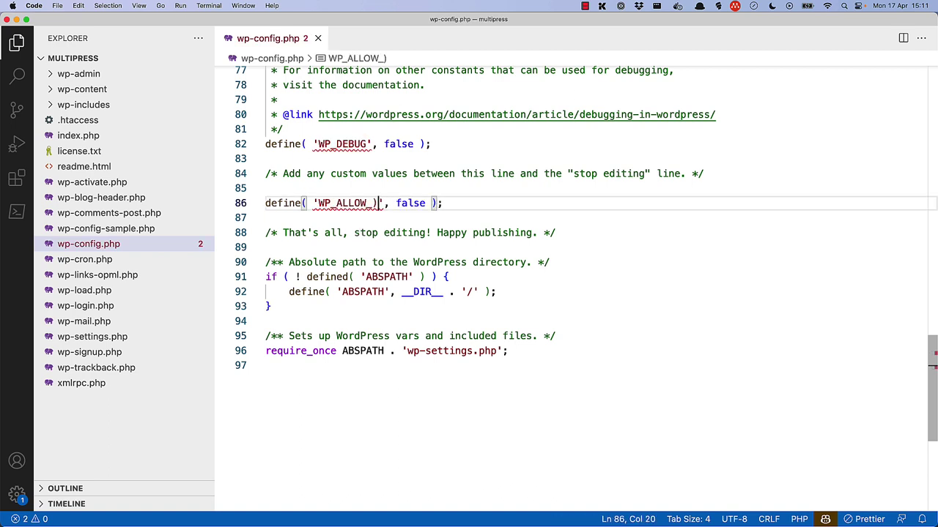
pyautogui.press('BackSpace')
pyautogui.write('ULTISITE')
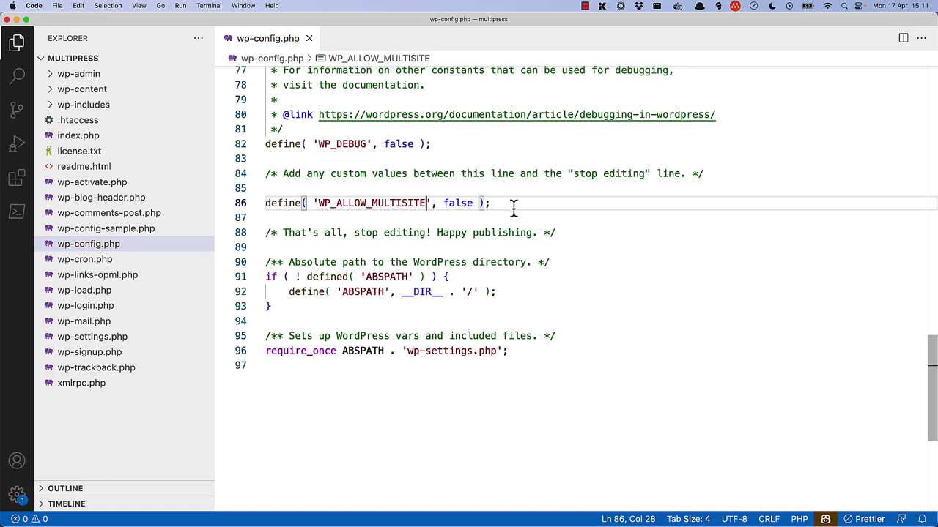
pyautogui.doubleClick(455, 204)
pyautogui.write('true')
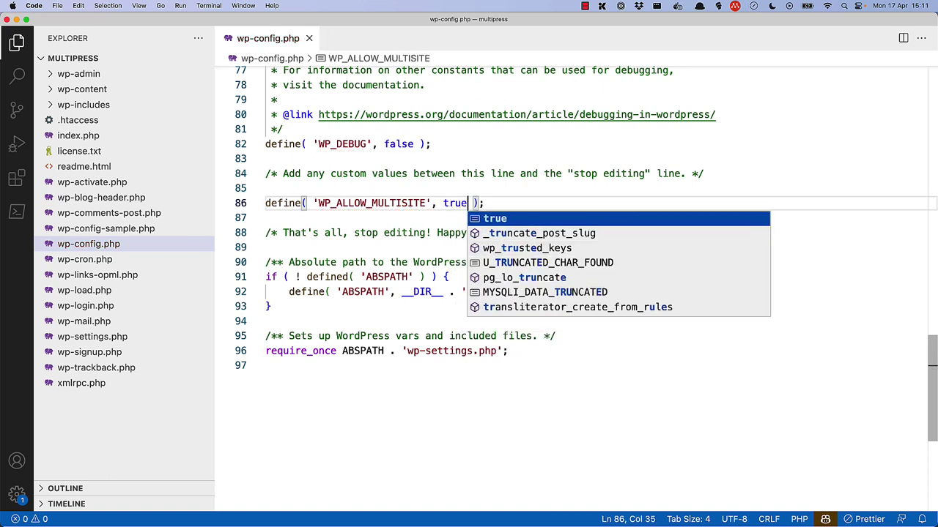
pyautogui.press('End')
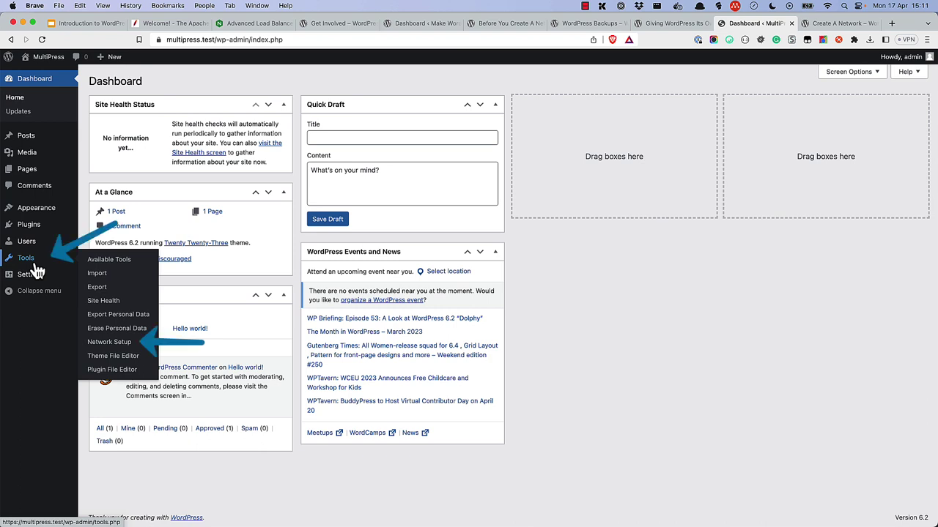
# Step: Open the Network Setup page under Tools
pyautogui.click(121, 347)
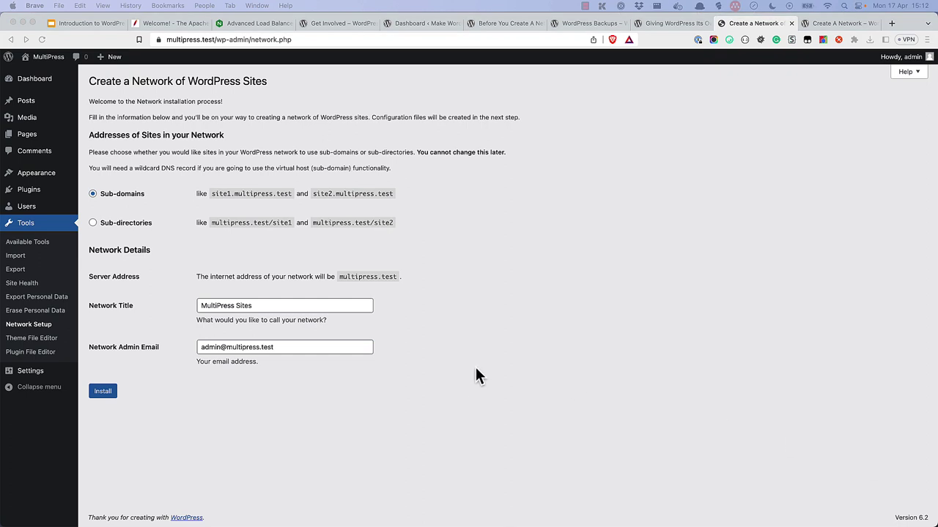
# Step: Choose Sub-directories for site addresses and install the network
pyautogui.click(93, 223)
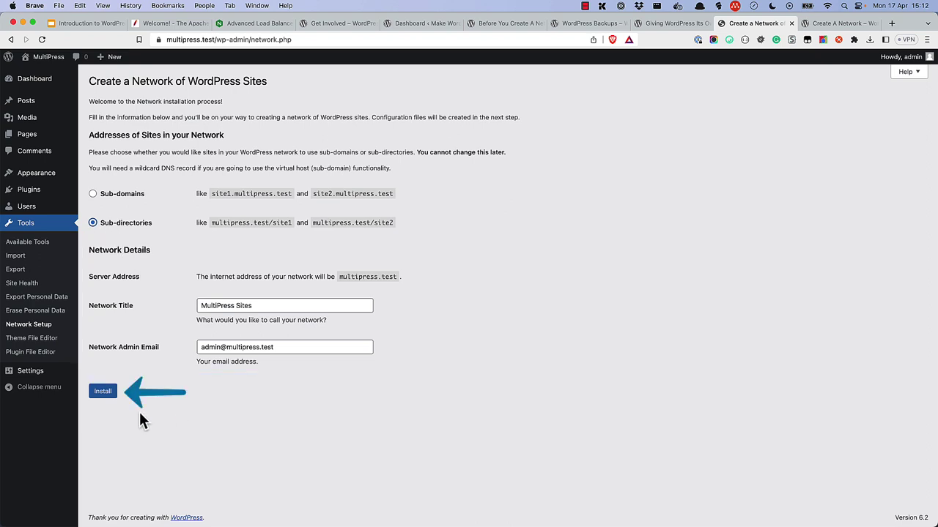
pyautogui.click(104, 394)
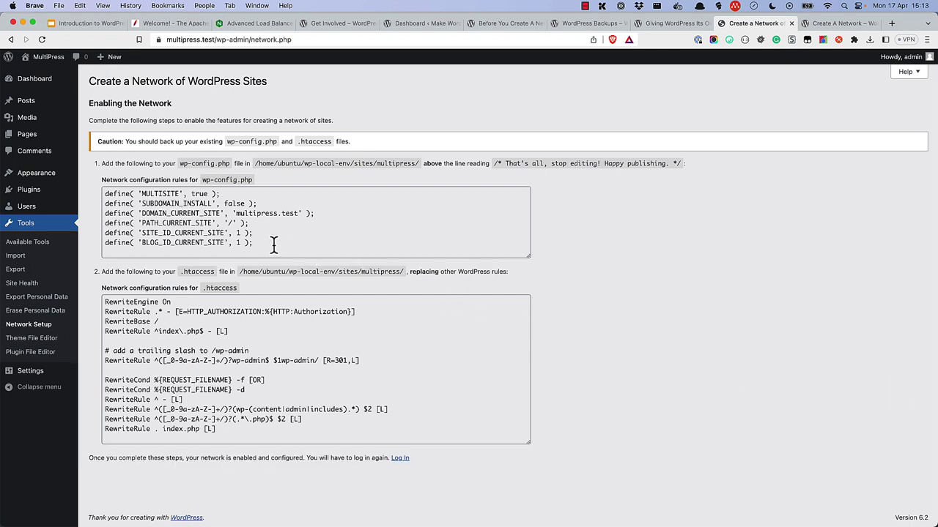
# Step: Copy the six network define lines into wp-config.php below WP_ALLOW_MULTISITE
pyautogui.moveTo(273, 244); pyautogui.dragTo(104, 192)
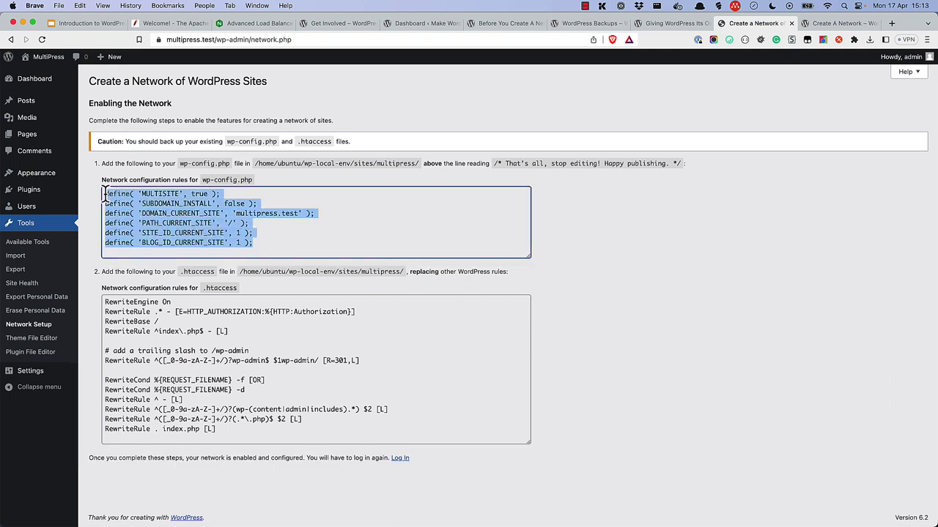
pyautogui.rightClick(165, 193)
pyautogui.click(176, 217)
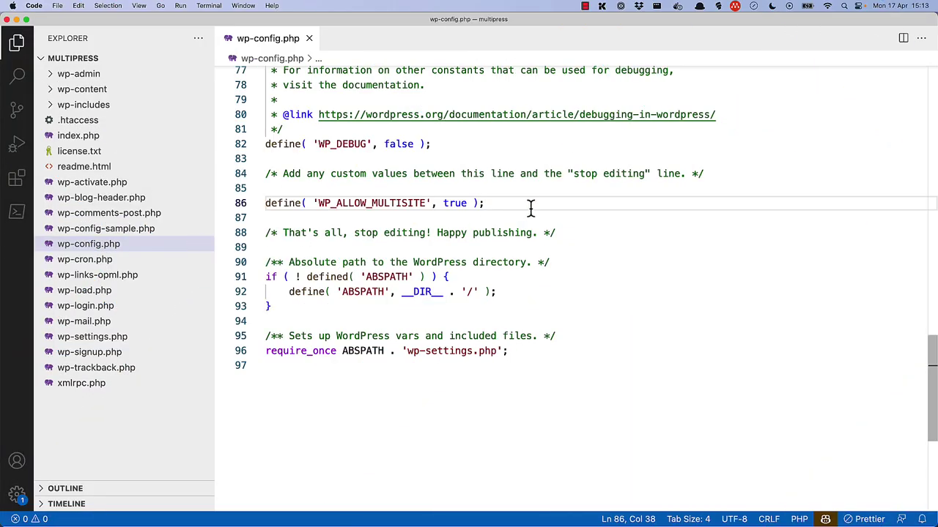
pyautogui.press('Return')
pyautogui.press('Return')
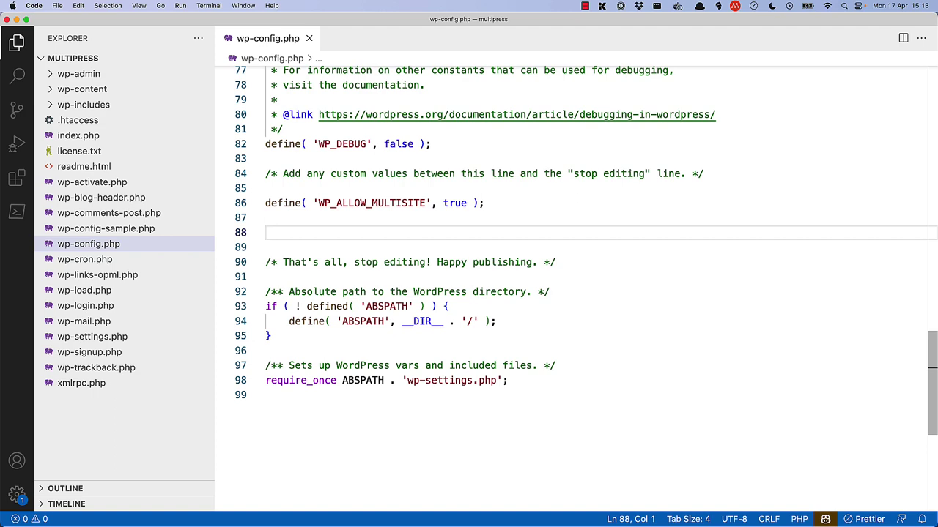
pyautogui.hotkey('ctrl', 'v')
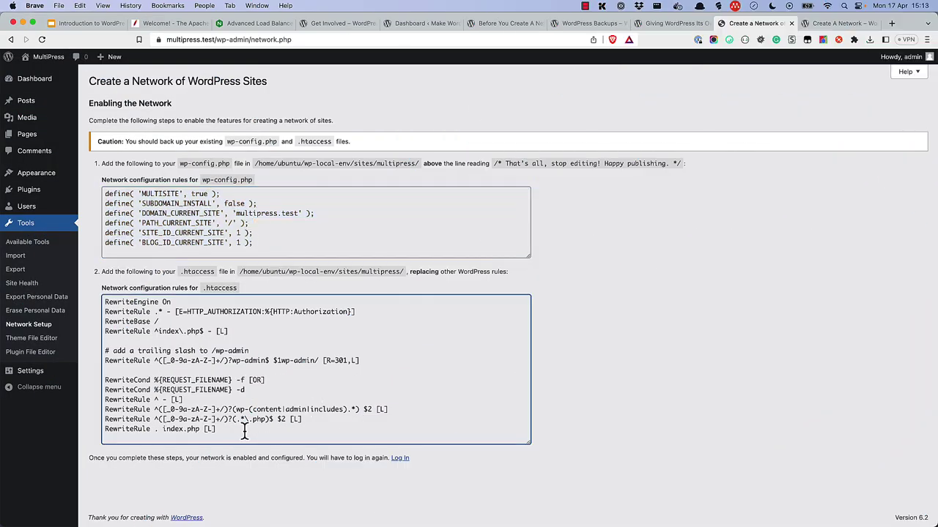
# Step: Replace the .htaccess rewrite rules on lines 7–13 with the multisite block
pyautogui.moveTo(247, 429); pyautogui.dragTo(104, 300)
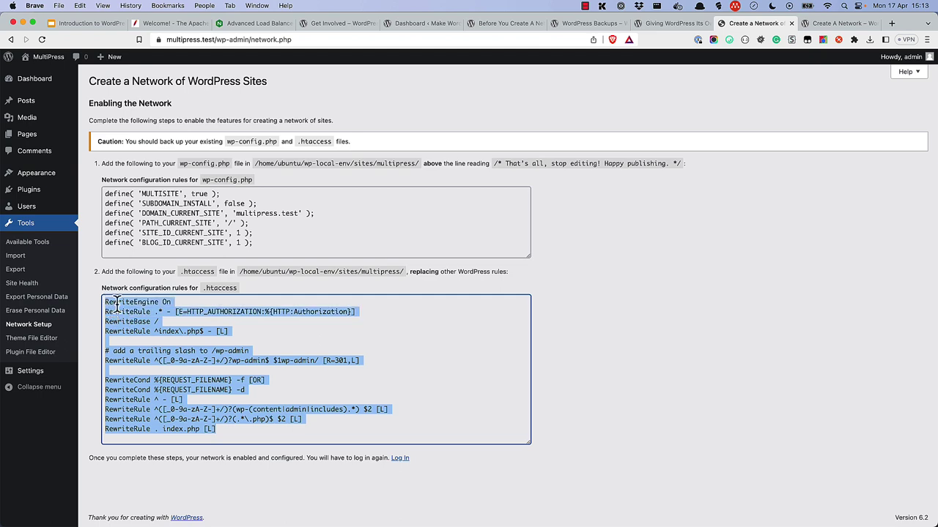
pyautogui.rightClick(126, 304)
pyautogui.click(178, 329)
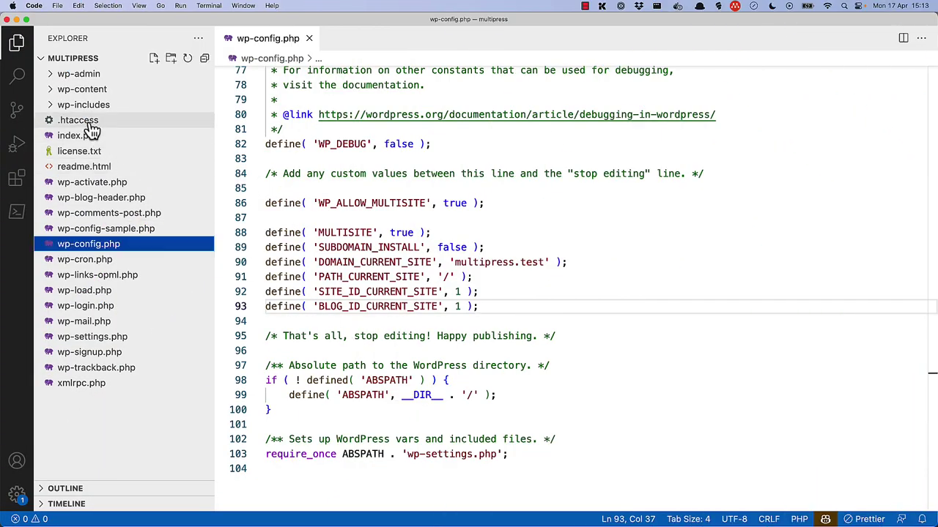
pyautogui.click(69, 122)
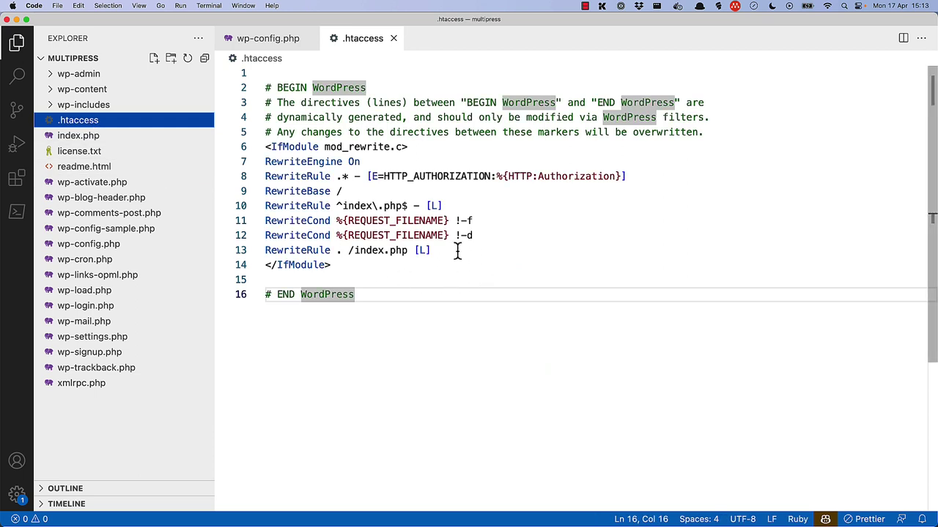
pyautogui.moveTo(432, 250); pyautogui.dragTo(265, 162)
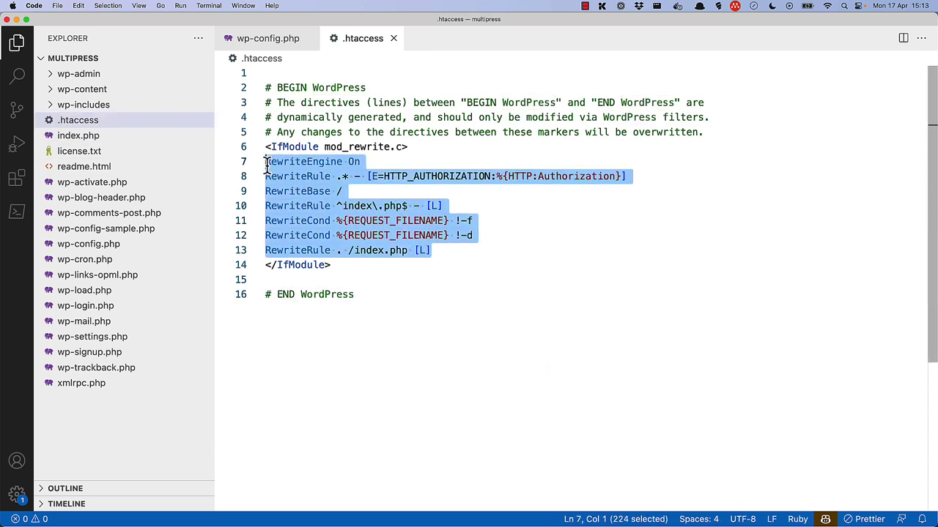
pyautogui.press('super+v')
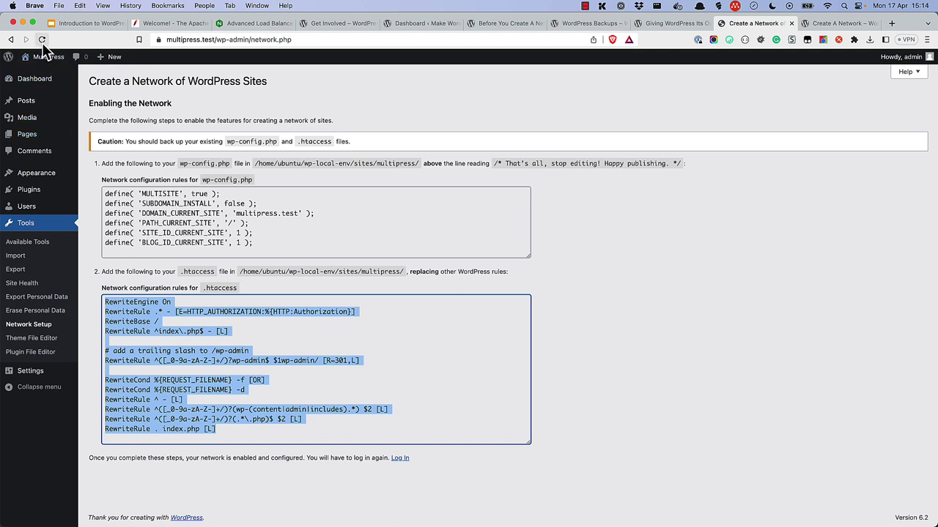
# Step: Reload the page and log back in with the account's username and password
pyautogui.click(42, 39)
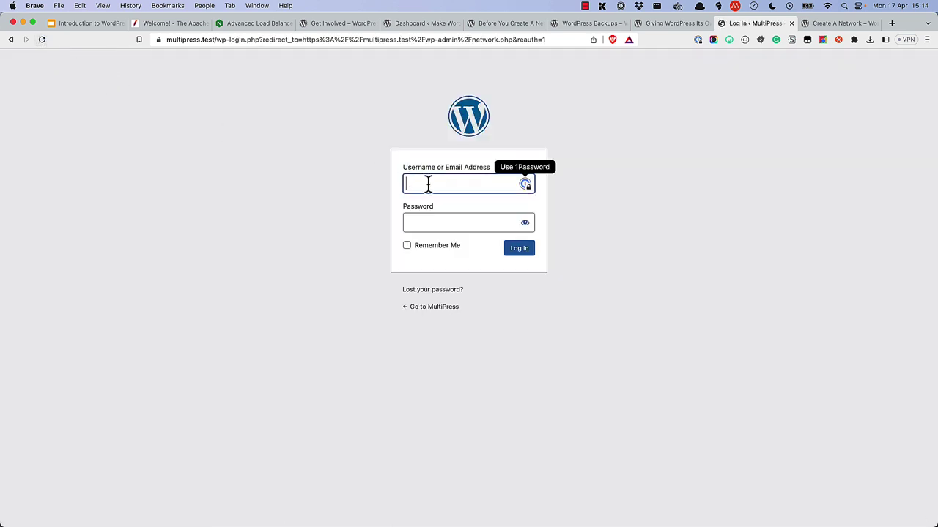
pyautogui.write('admin')
pyautogui.press('Tab')
pyautogui.write('password')
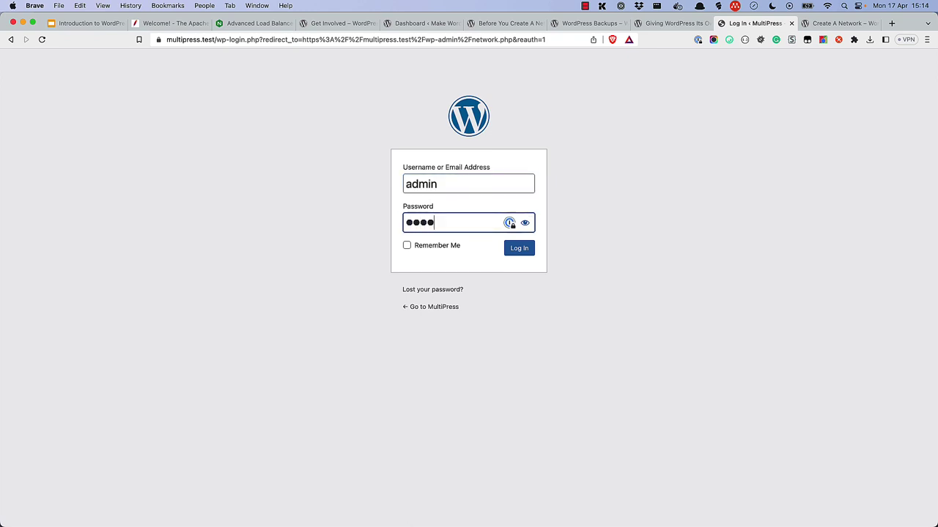
pyautogui.press('Return')
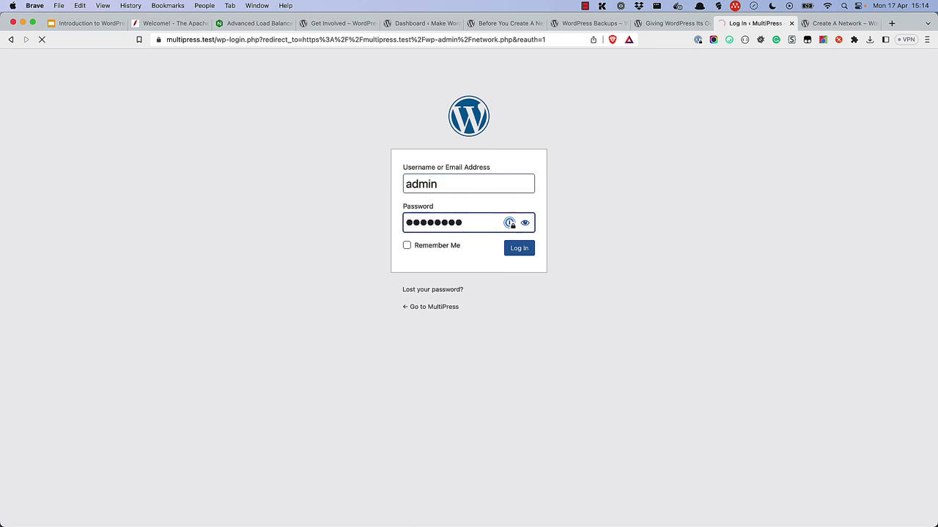